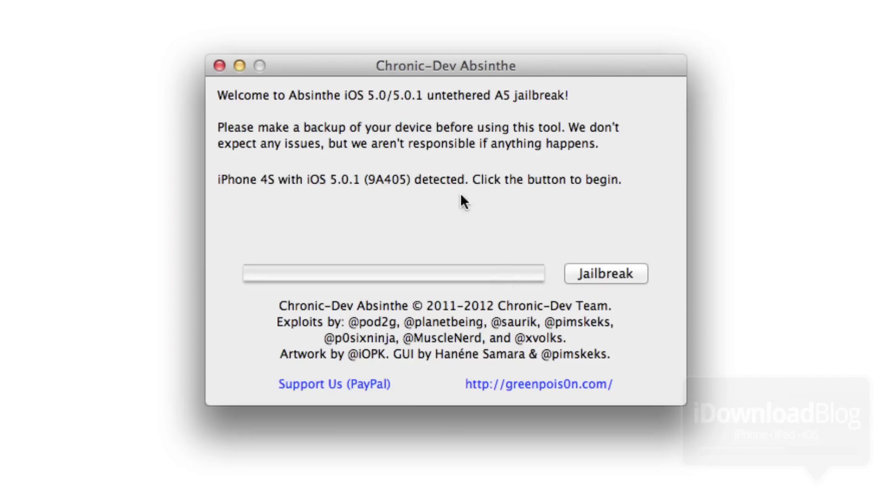
Step: Jailbreak the detected iPhone 4S on iOS 5.0.1 with Absinthe
left_click(628, 279)
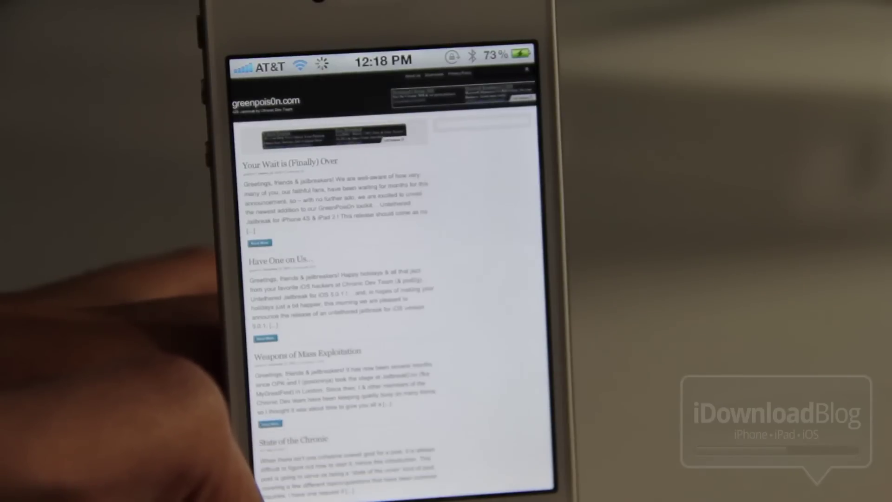
scroll(391, 279, "down", 5)
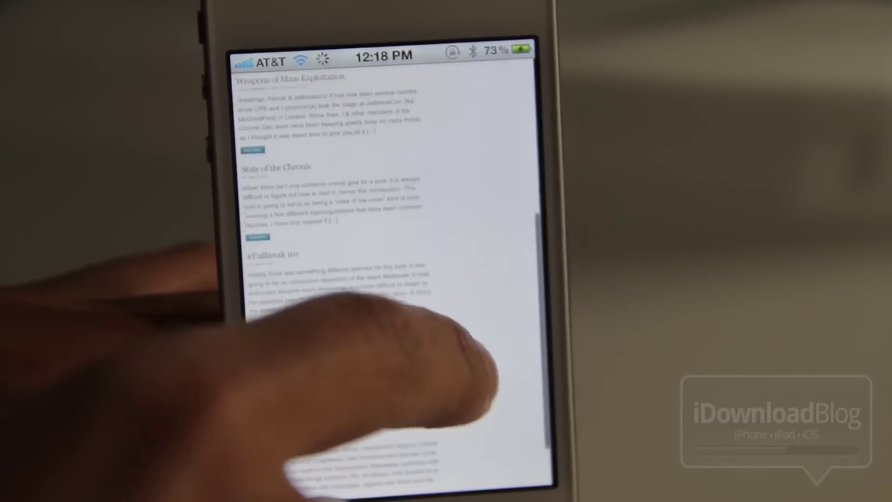
scroll(390, 279, "up", 5)
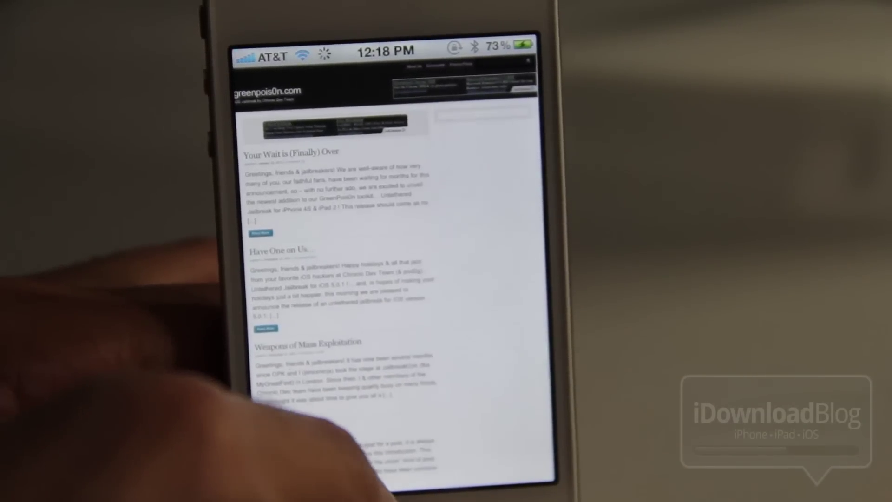
Step: Leave the greenpois0n.com page for the home screen and restart the interface to finish the jailbreak
key("super")
scroll(390, 280, "right", 1)
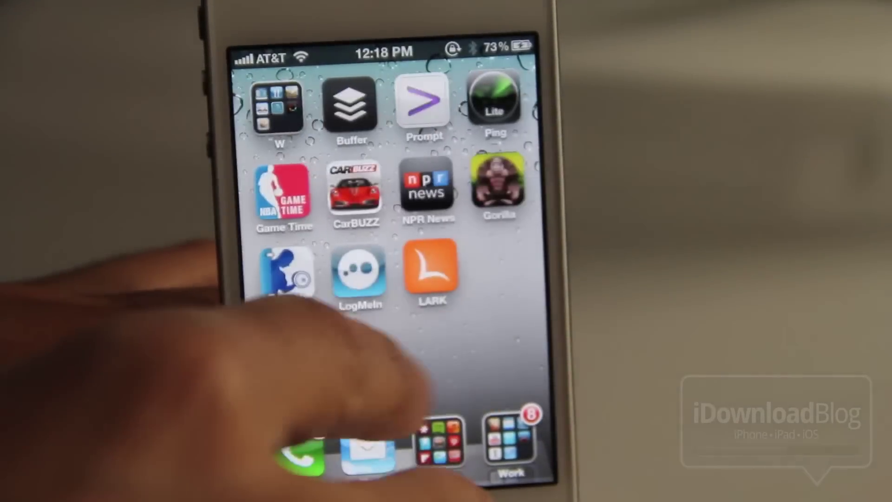
left_click(498, 432)
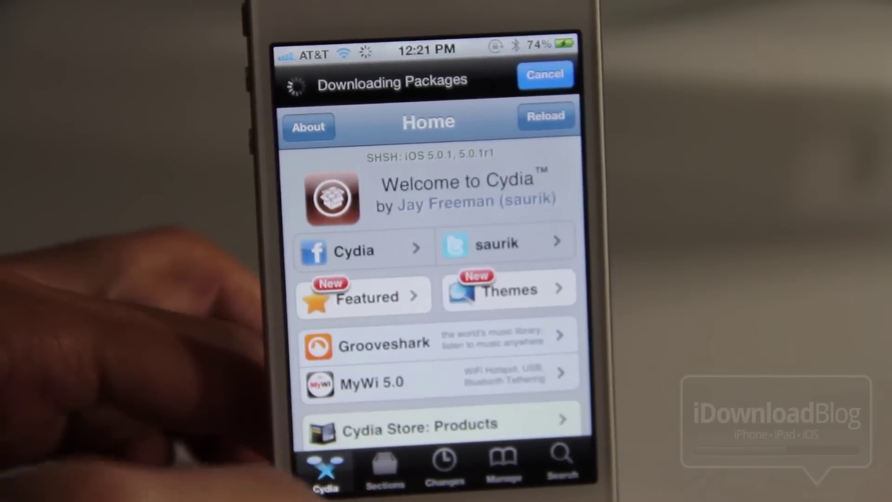
Step: Check Cydia's Changes list, then return to the Cydia home page while data reloads
left_click(444, 460)
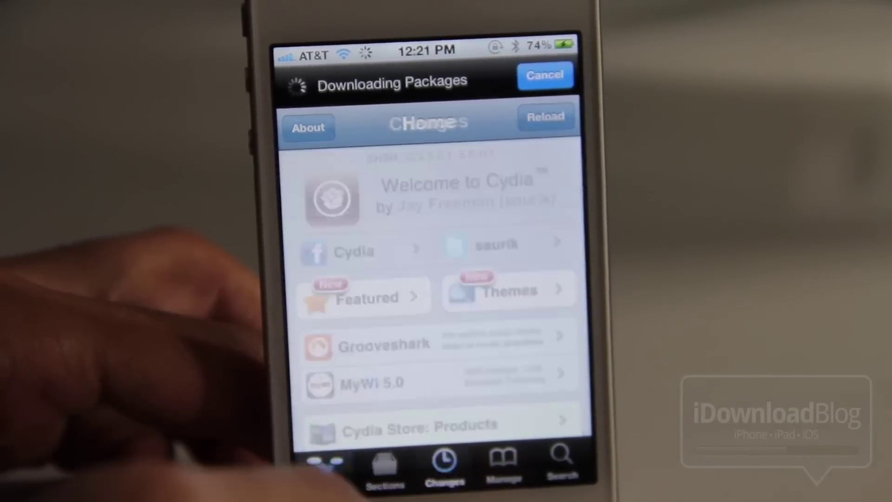
left_click(325, 471)
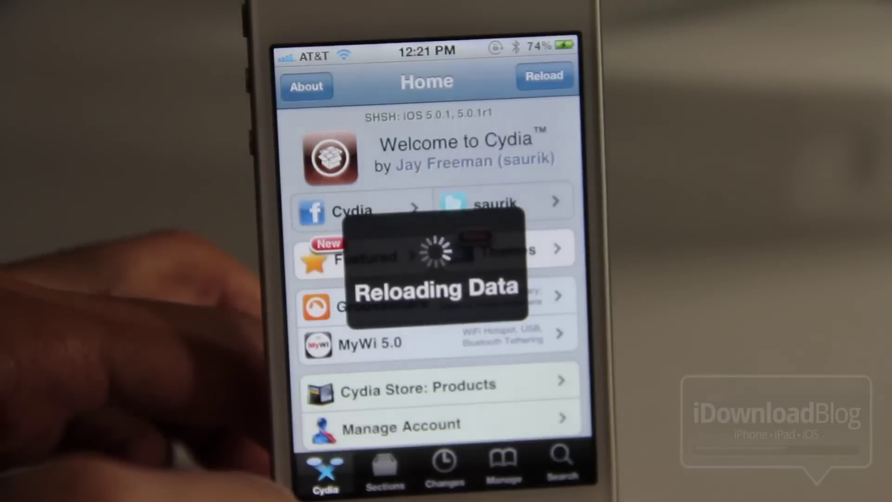